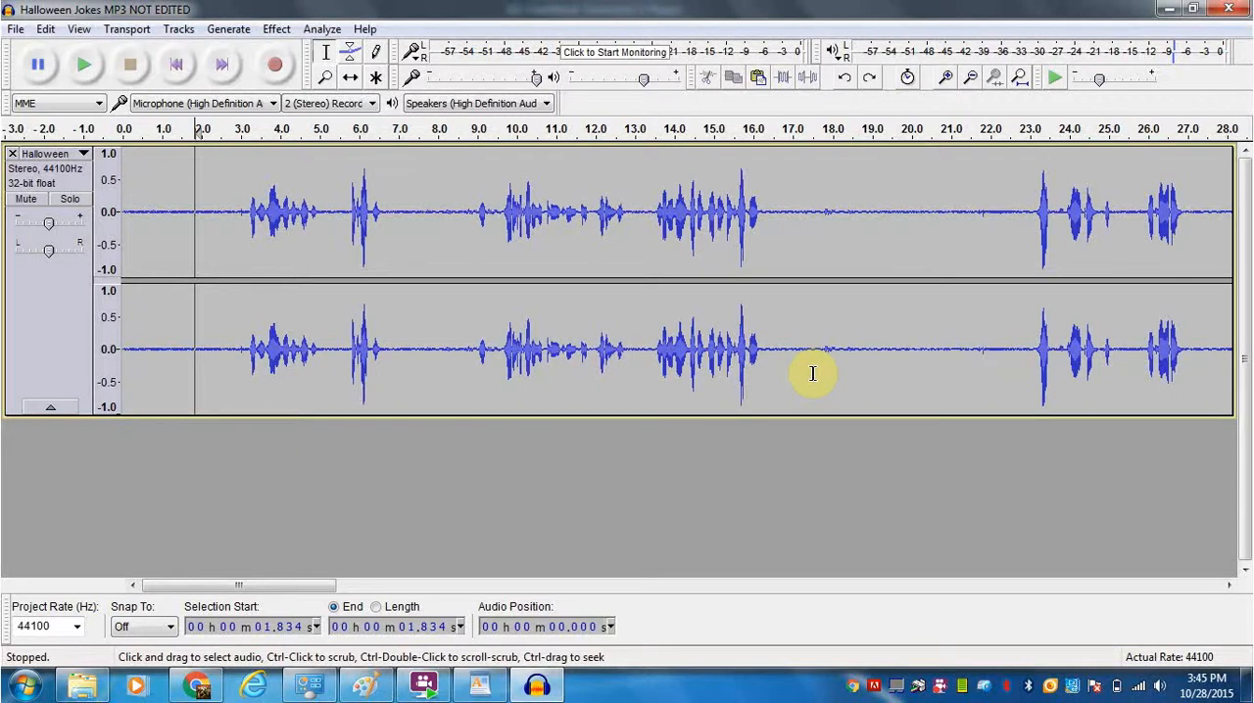
- Examine the Halloween track's waveform close up at its quiet opening and zoomed out to its full length
key(ctrl+1)
key(ctrl+1)
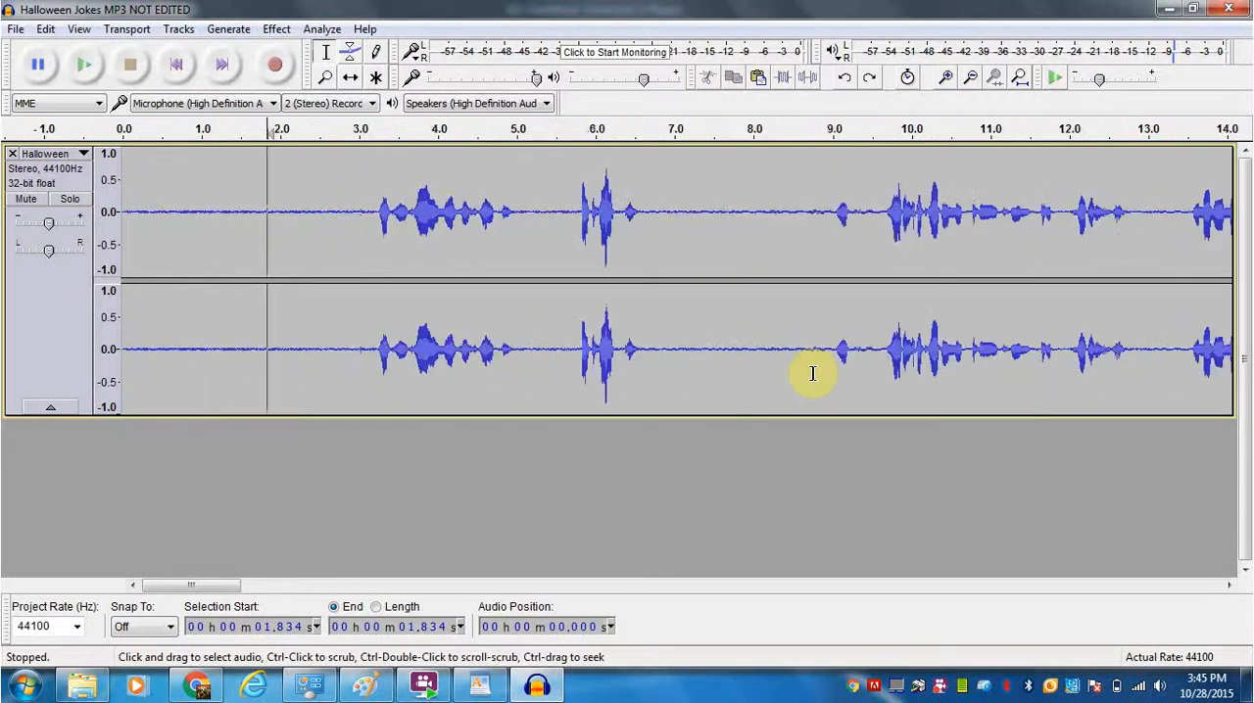
key(ctrl+1)
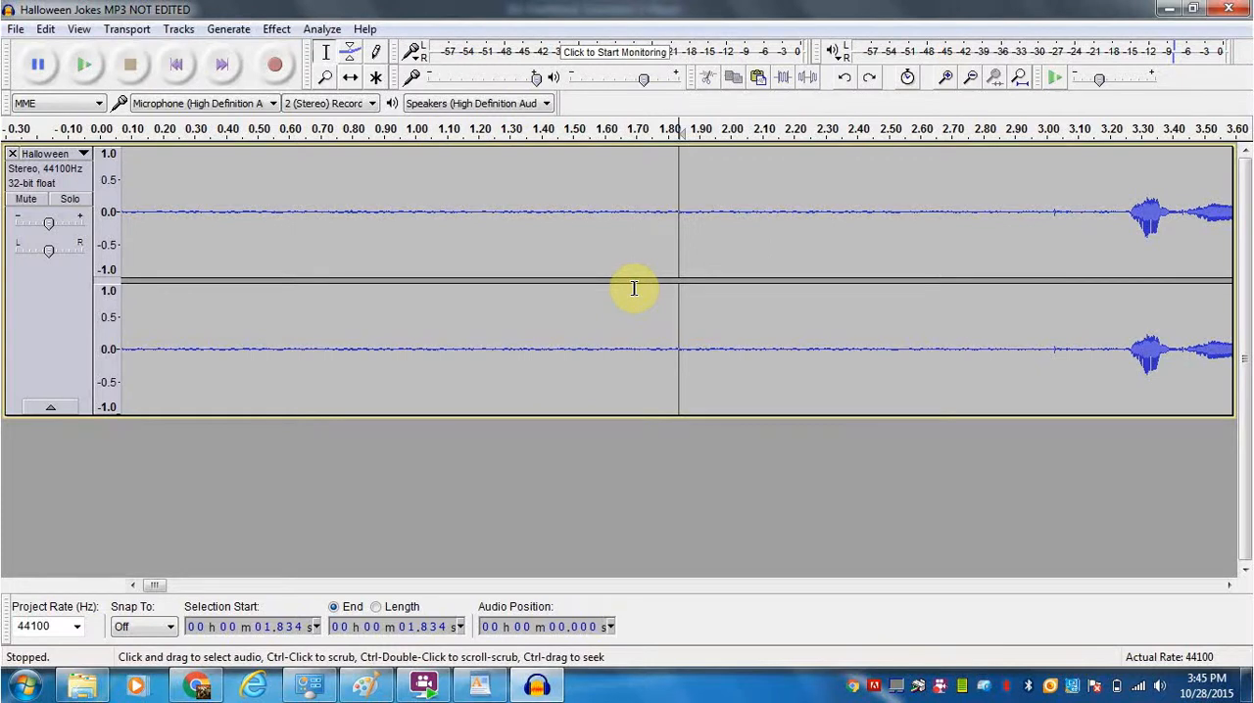
key(ctrl+3)
key(ctrl+3)
key(ctrl+3)
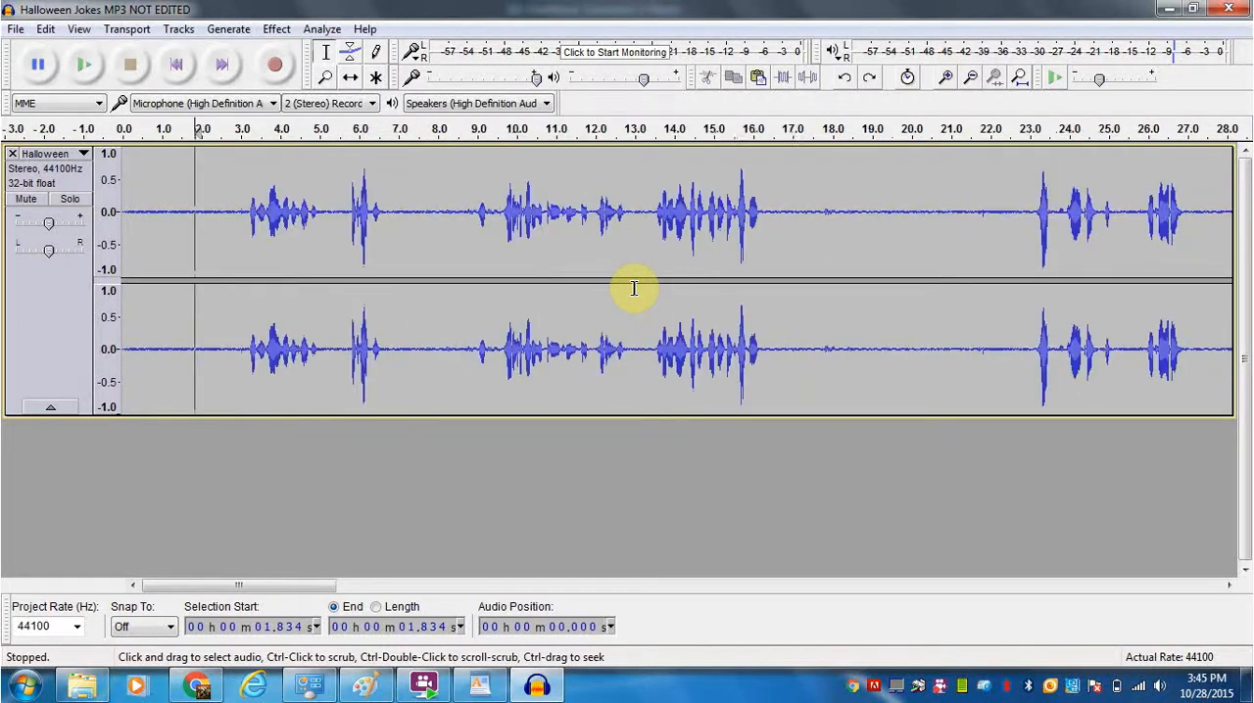
key(ctrl+3)
key(ctrl+3)
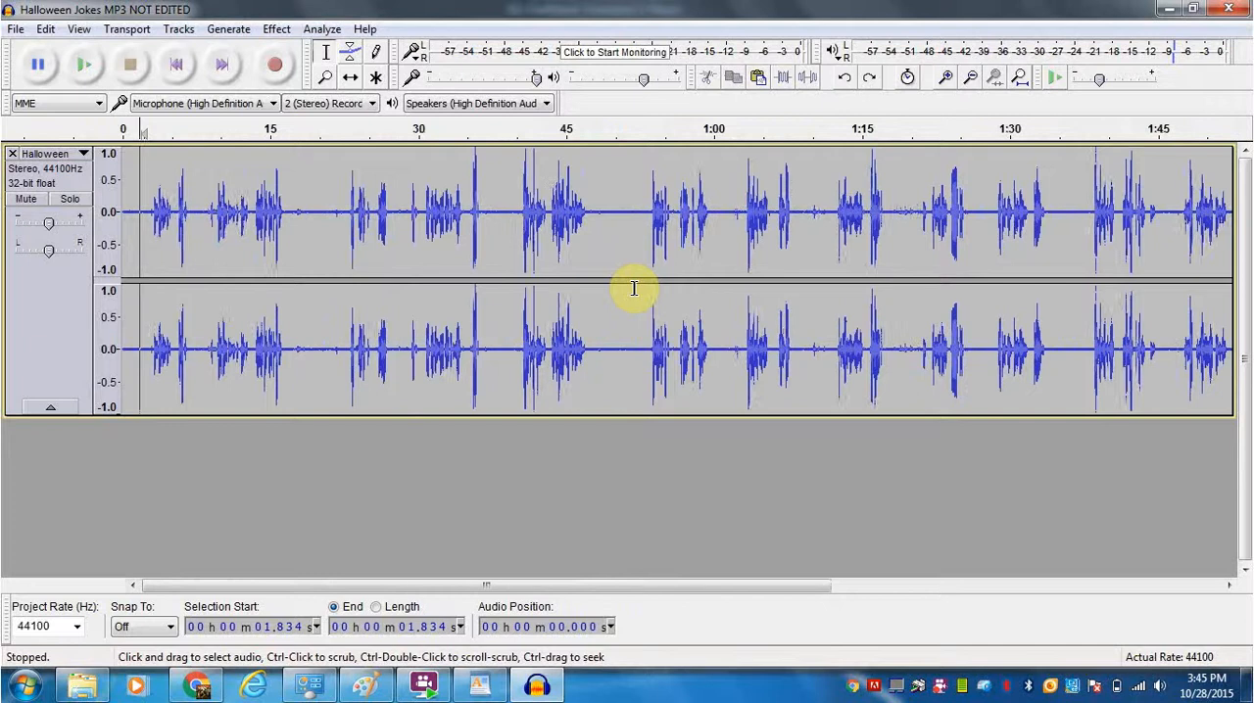
key(ctrl+3)
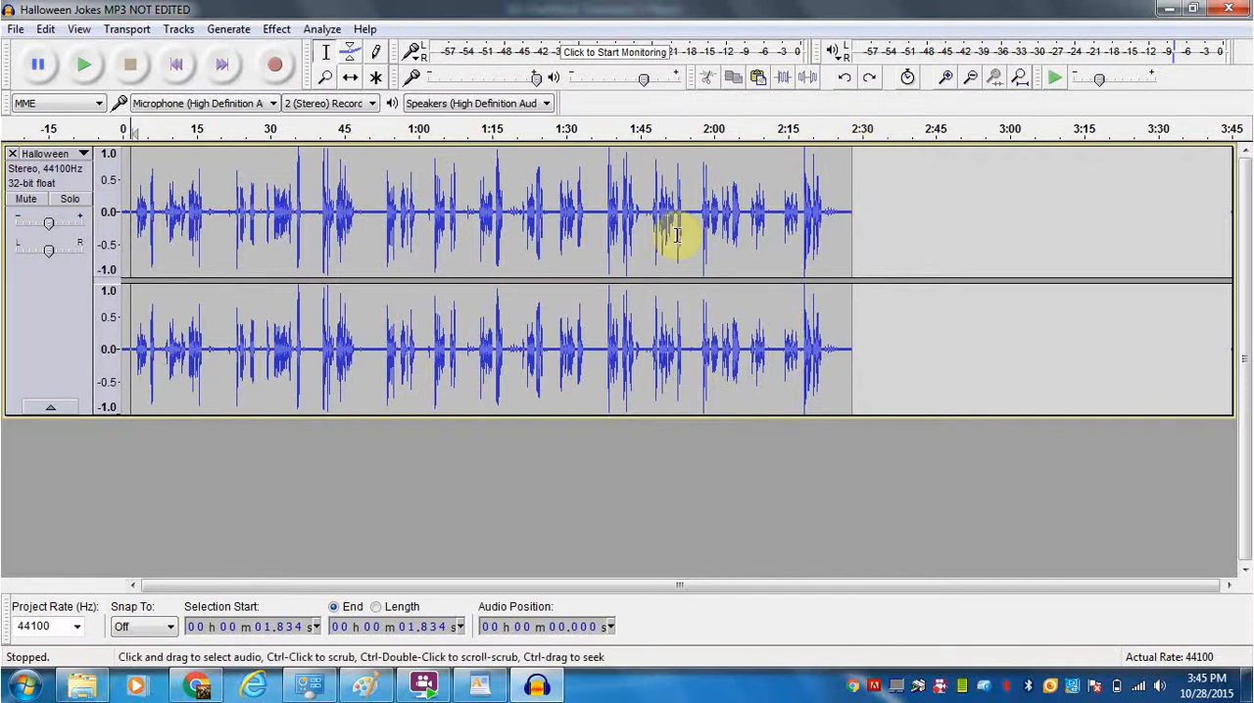
- Delete the silence from the track's start to about 1.67 s, and play back the trimmed opening
key(ctrl+1)
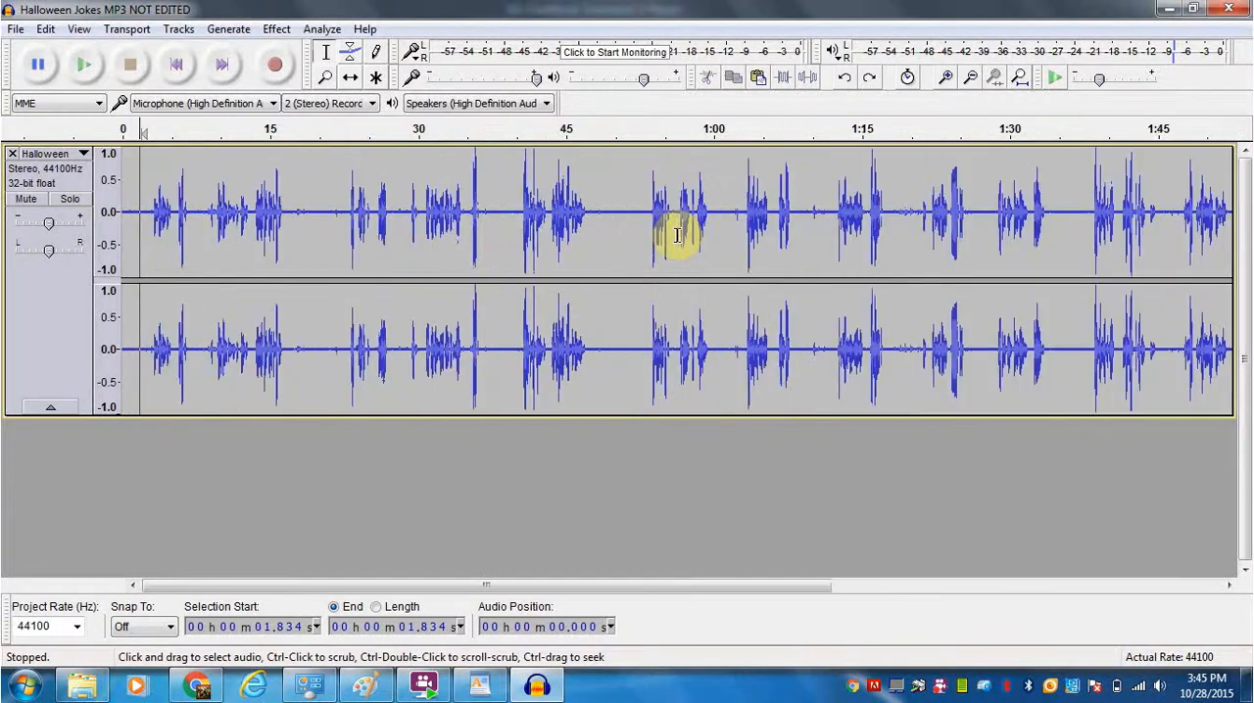
key(ctrl+1)
key(ctrl+1)
key(ctrl+1)
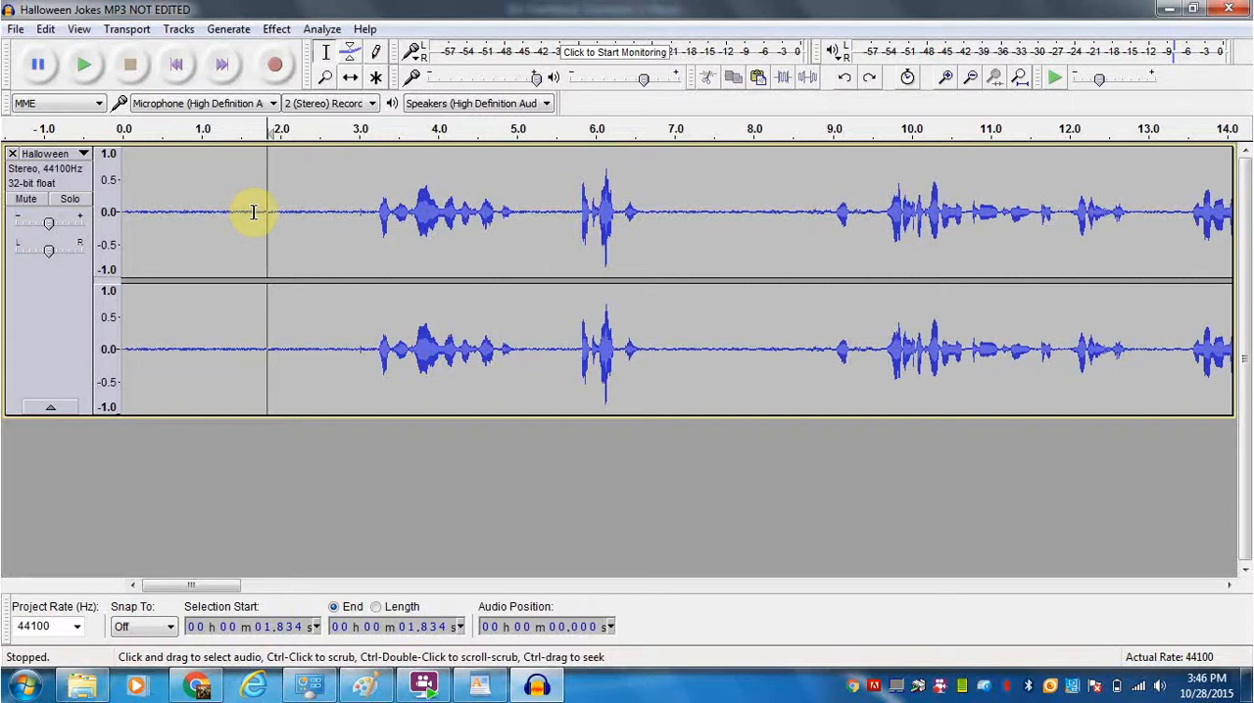
drag(253, 212, 116, 211)
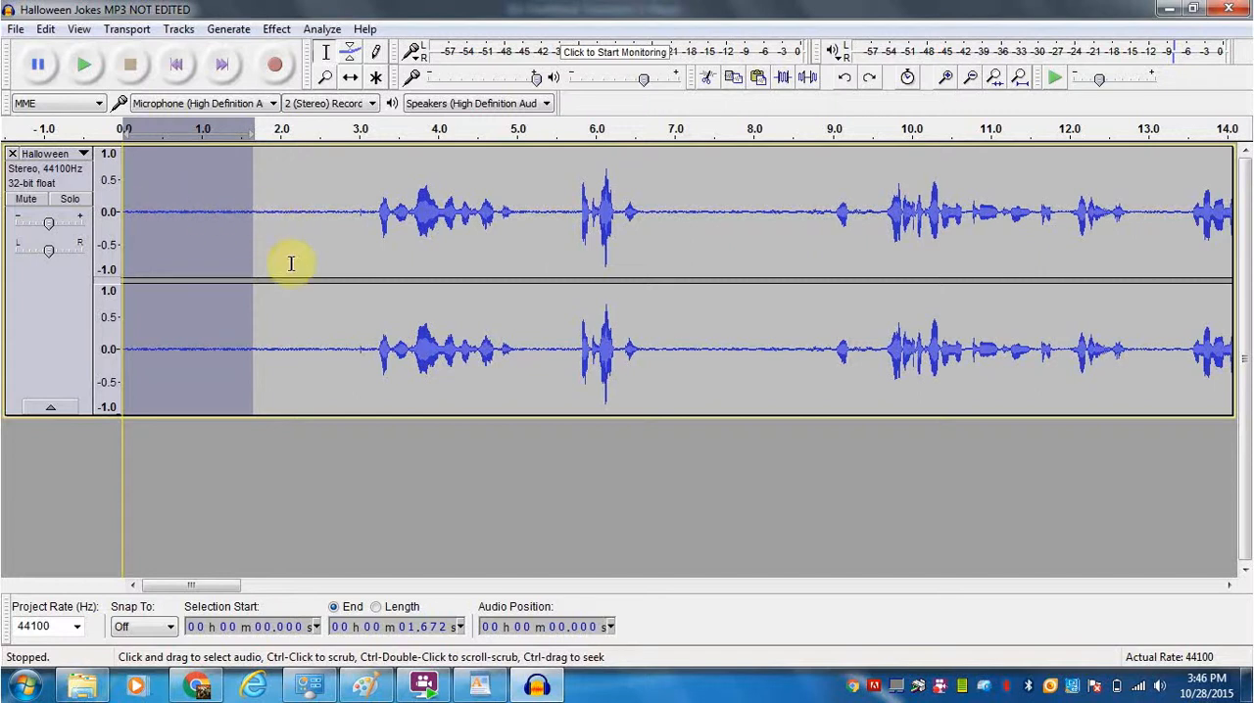
key(Delete)
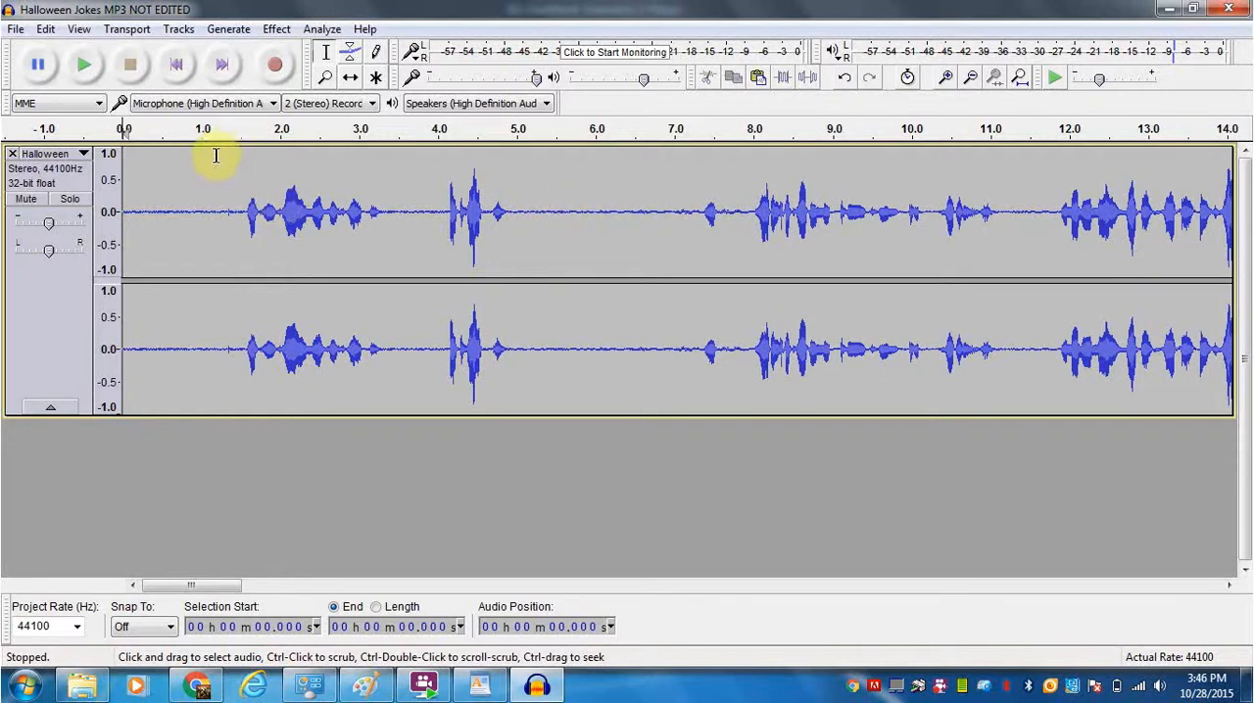
click(86, 67)
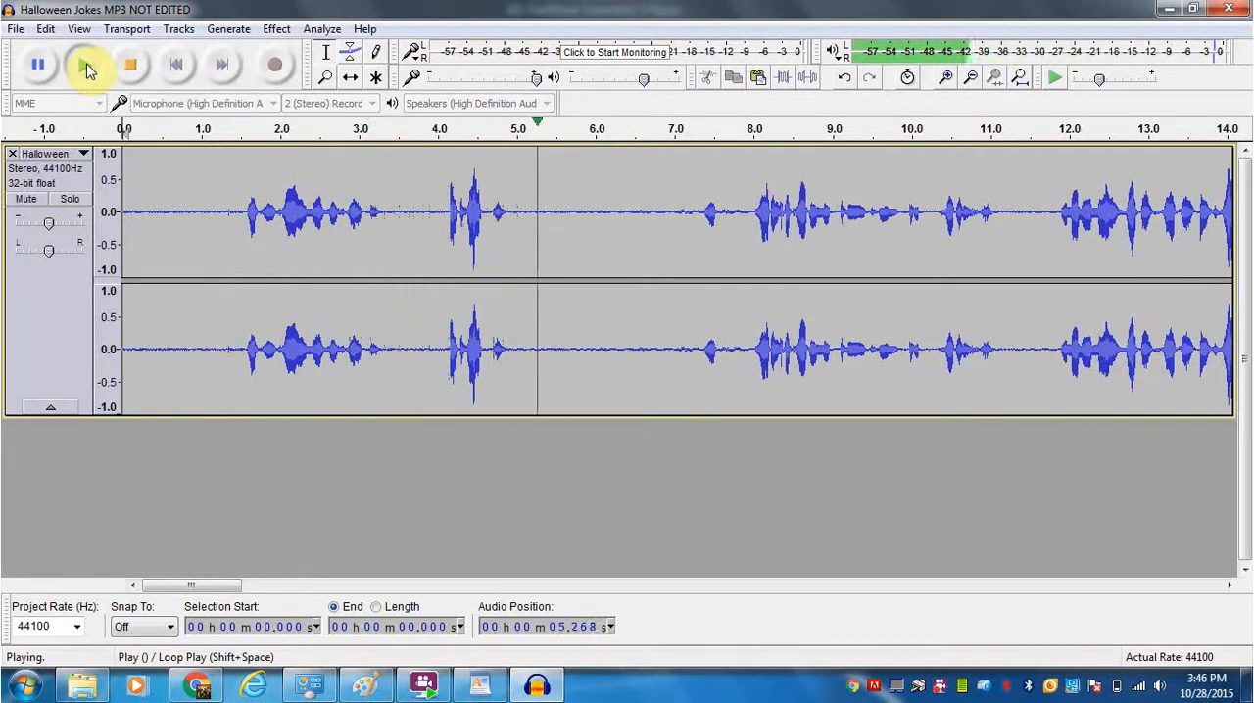
click(133, 66)
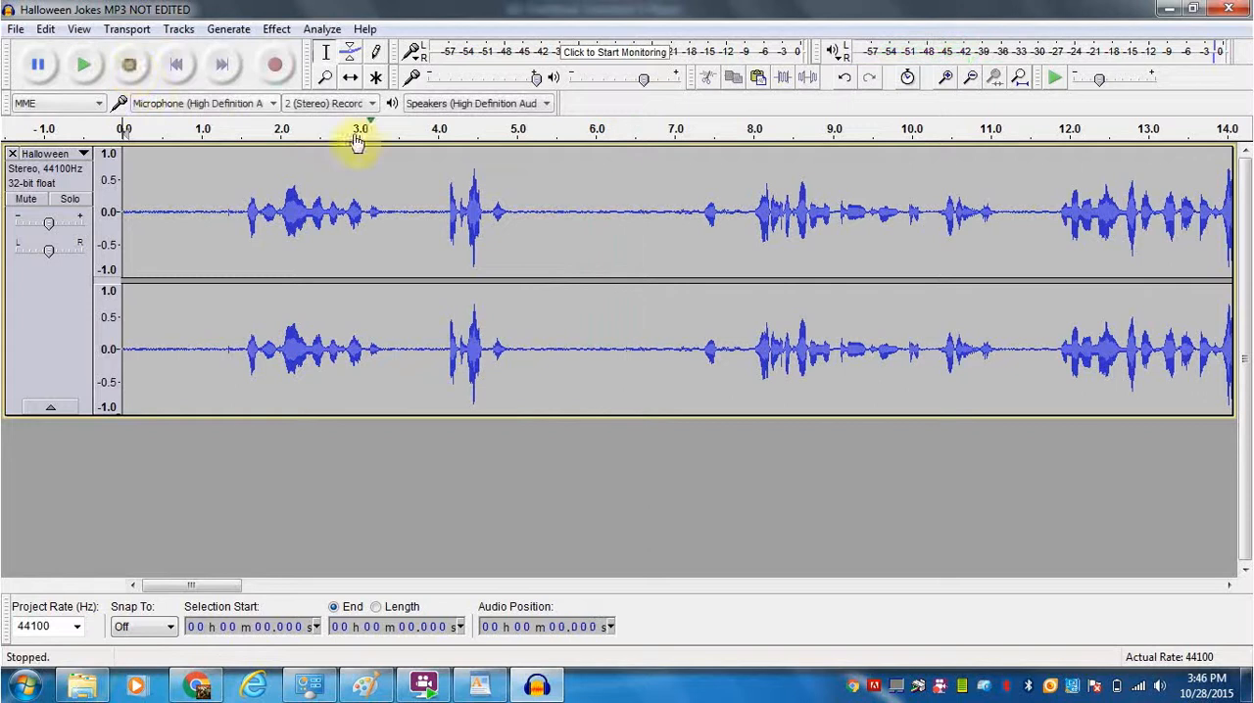
- Capture a Noise Reduction profile from the quiet gap between about 5.39 s and 7.07 s
click(548, 211)
drag(548, 211, 680, 222)
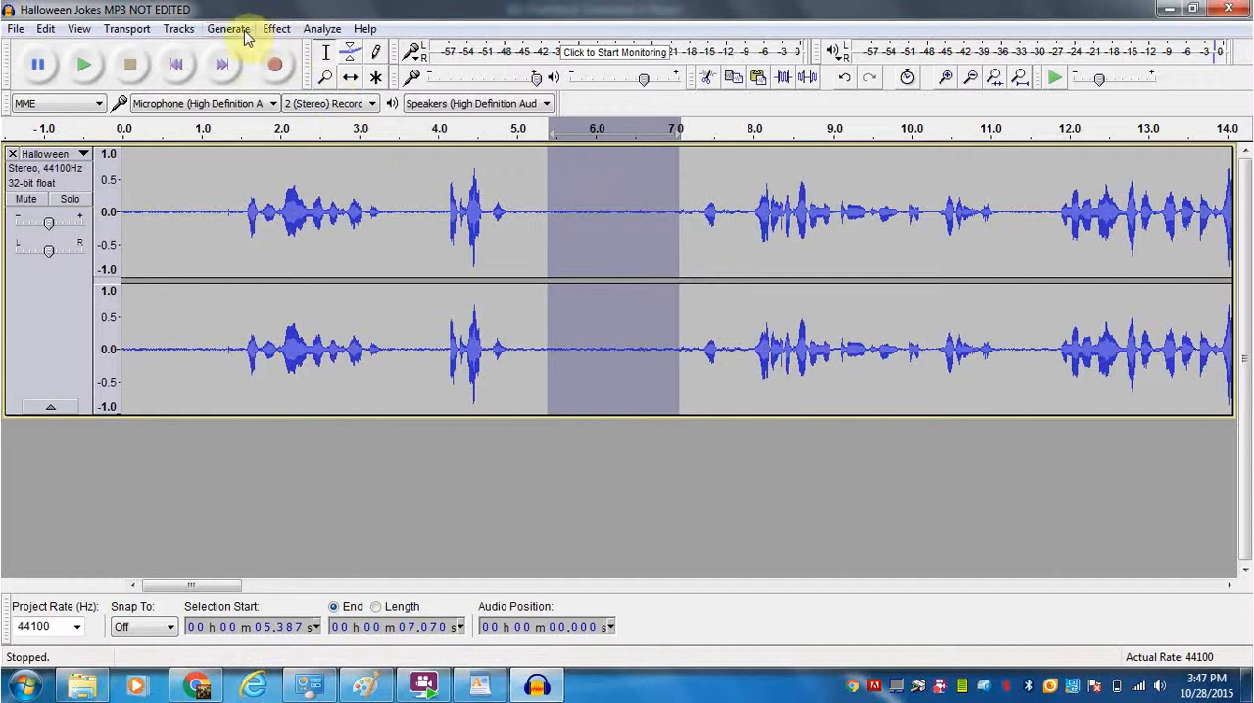
click(278, 30)
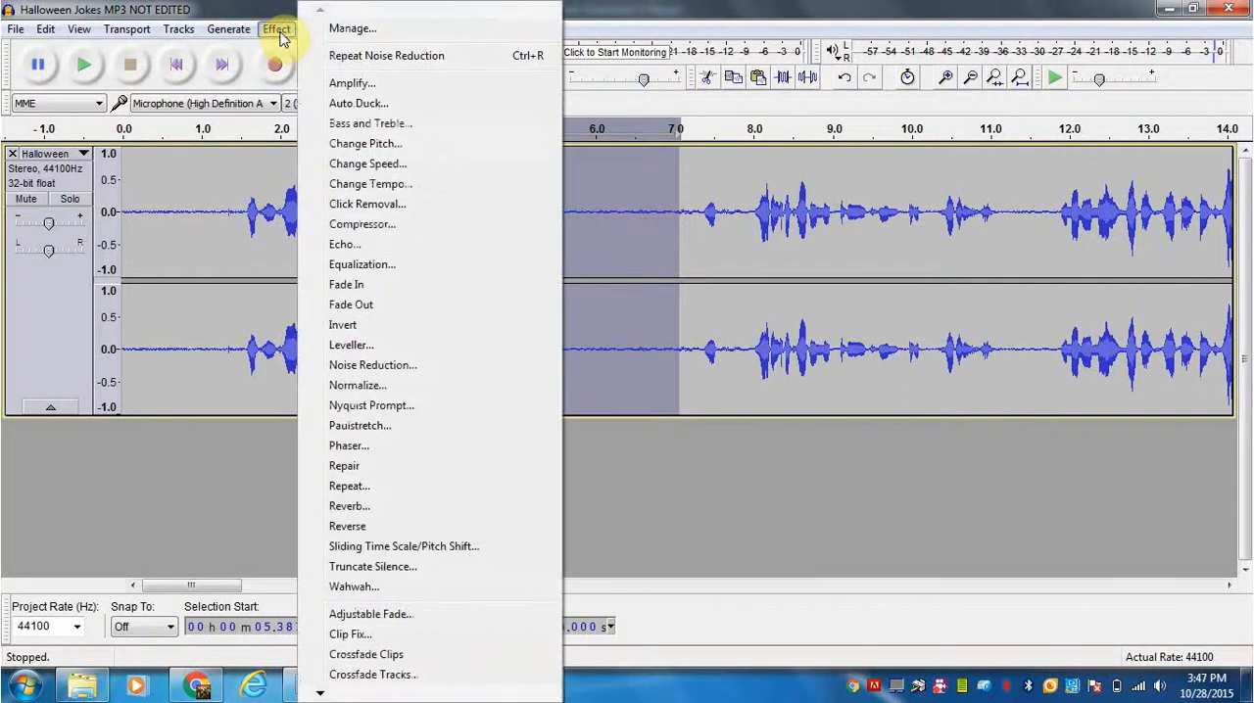
click(369, 365)
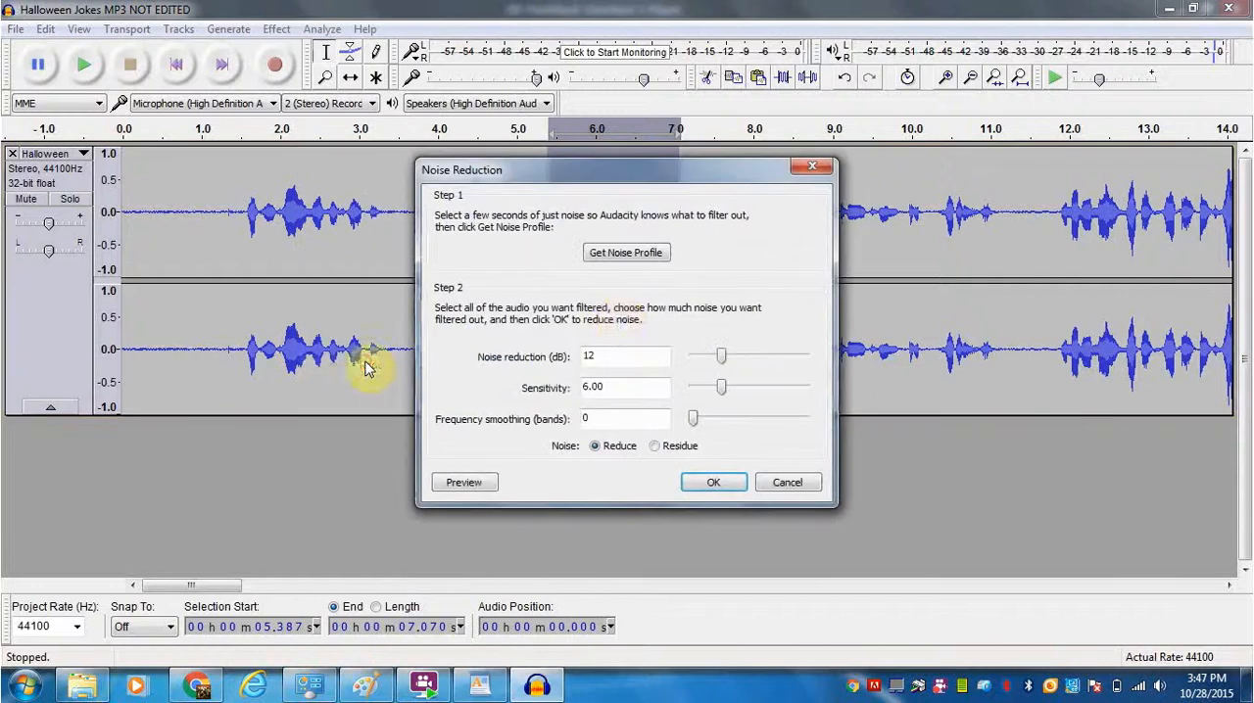
click(637, 255)
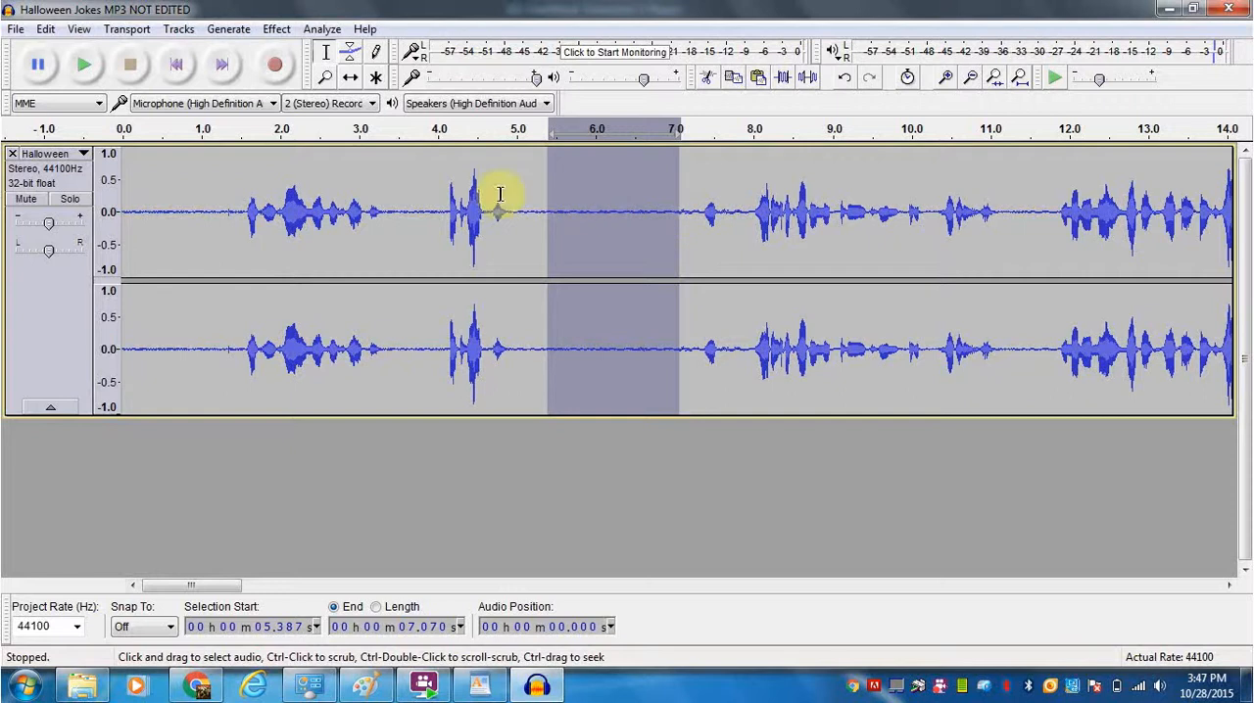
- Apply Noise Reduction to the entire track with 12 dB reduction, sensitivity 6.00 and 0 frequency smoothing bands
click(172, 212)
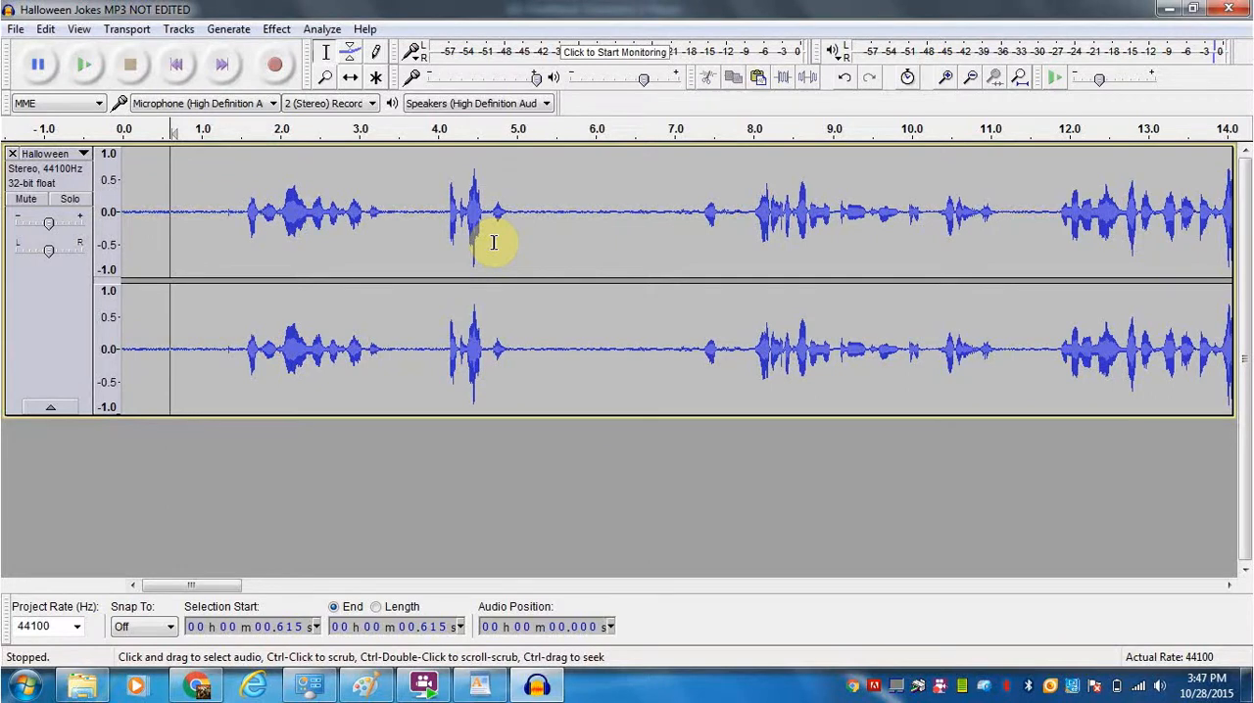
key(ctrl+a)
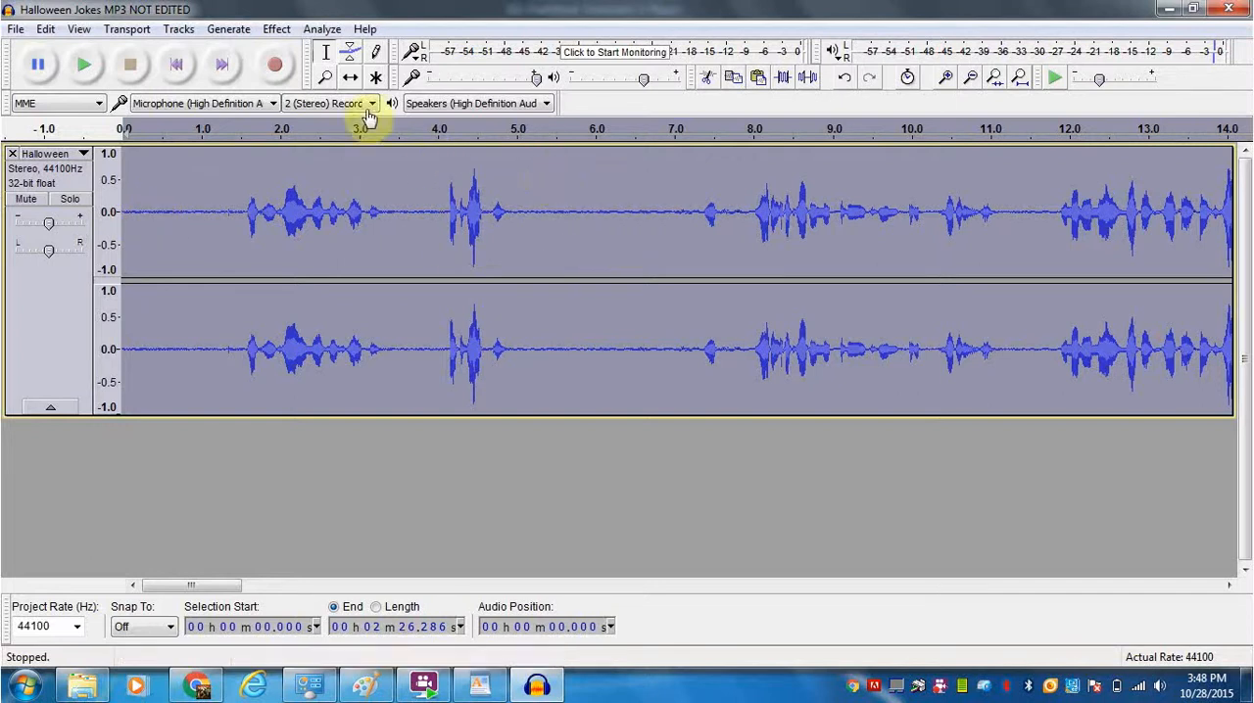
click(277, 31)
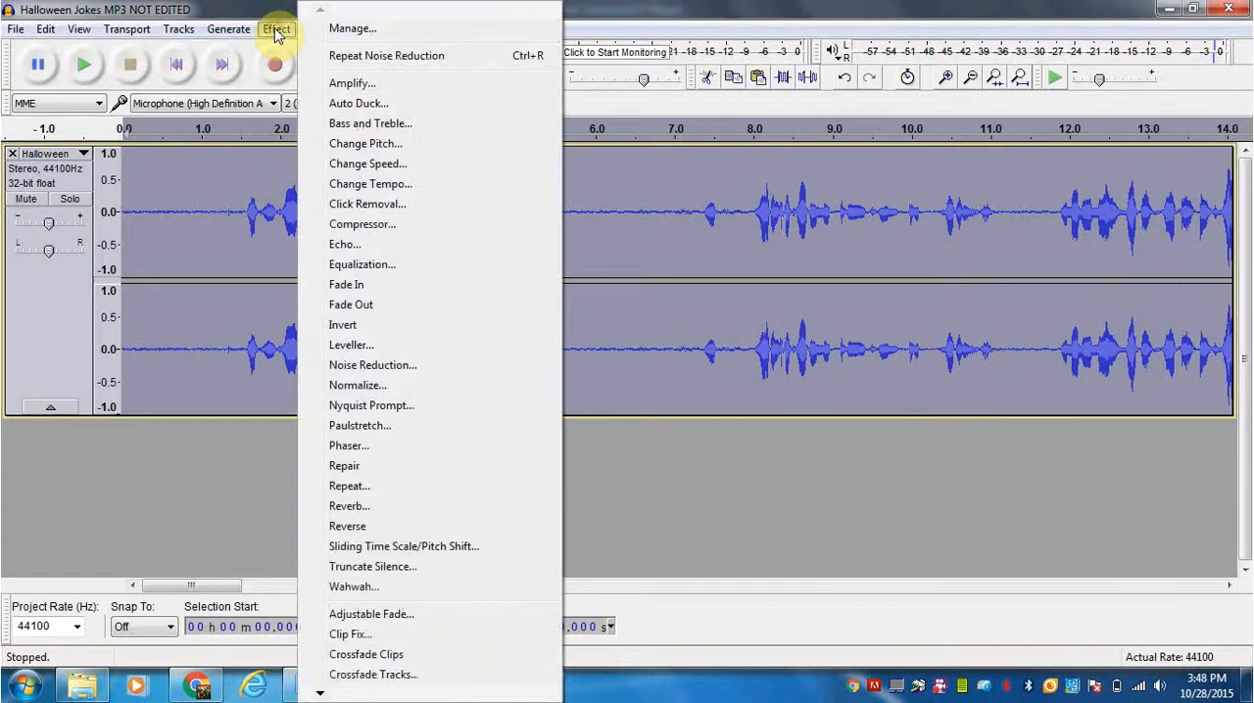
click(370, 366)
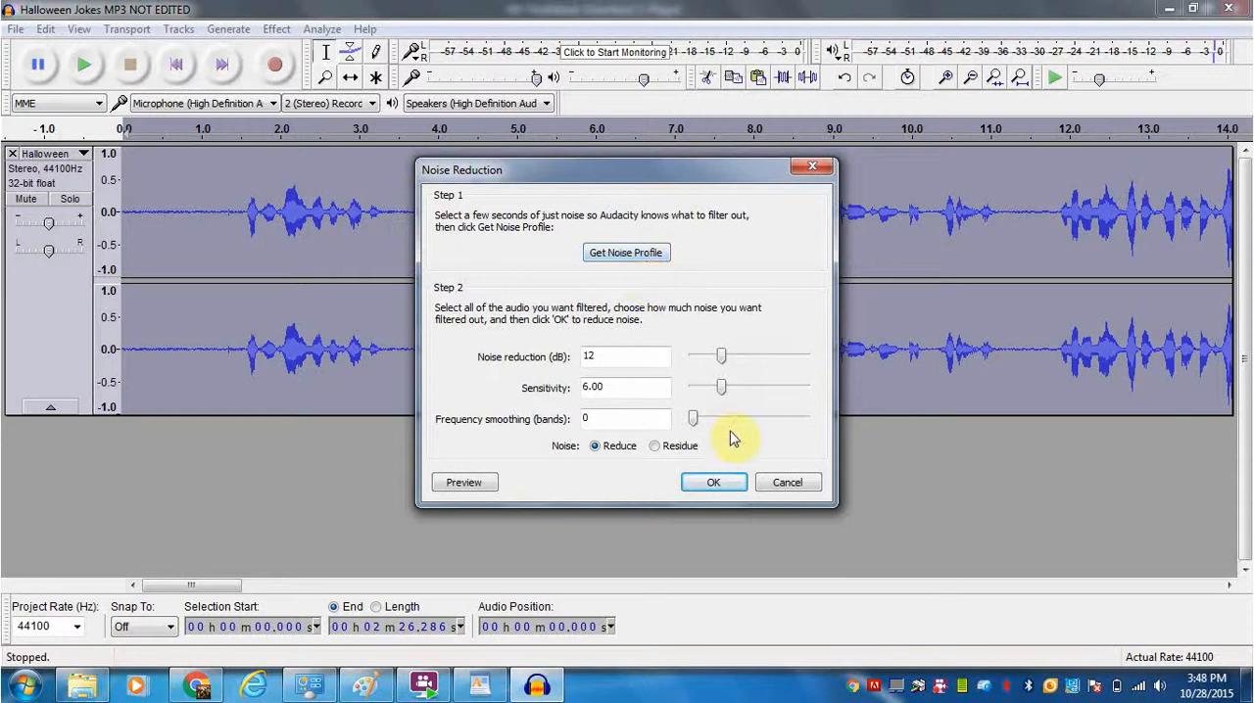
click(716, 484)
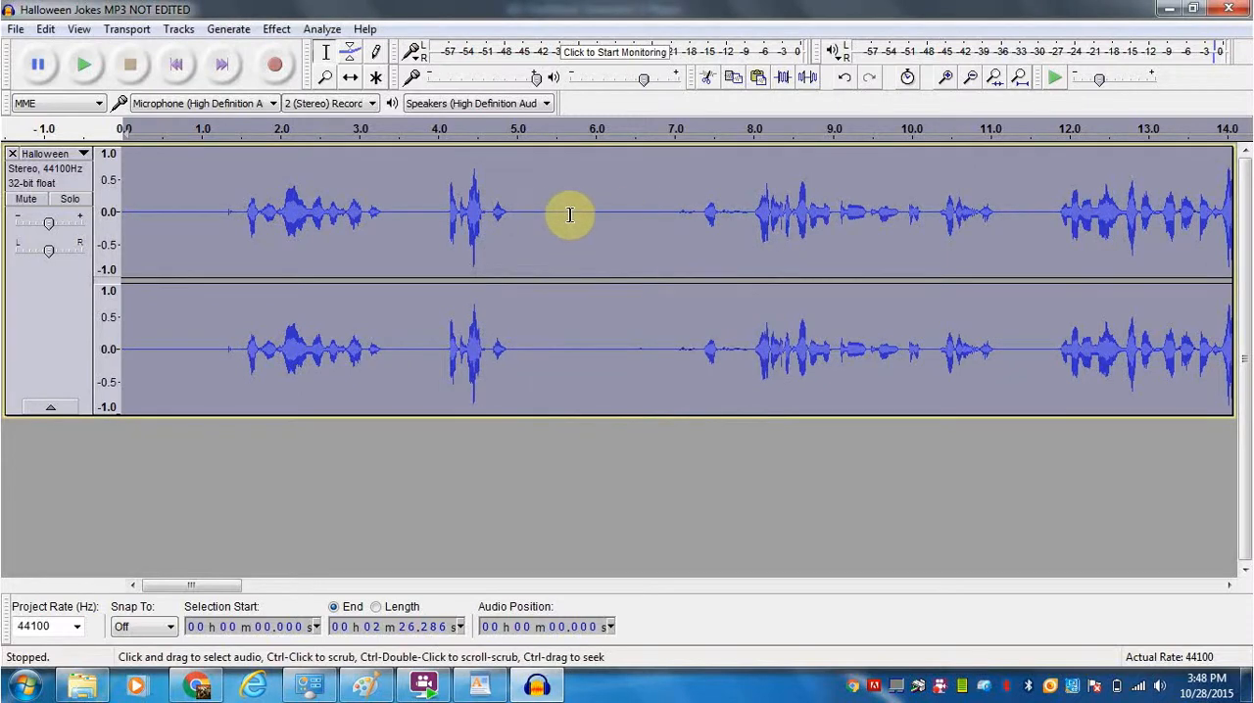
- Play the first seconds of the noise-reduced track, stop playback and clear the whole-track selection
click(87, 65)
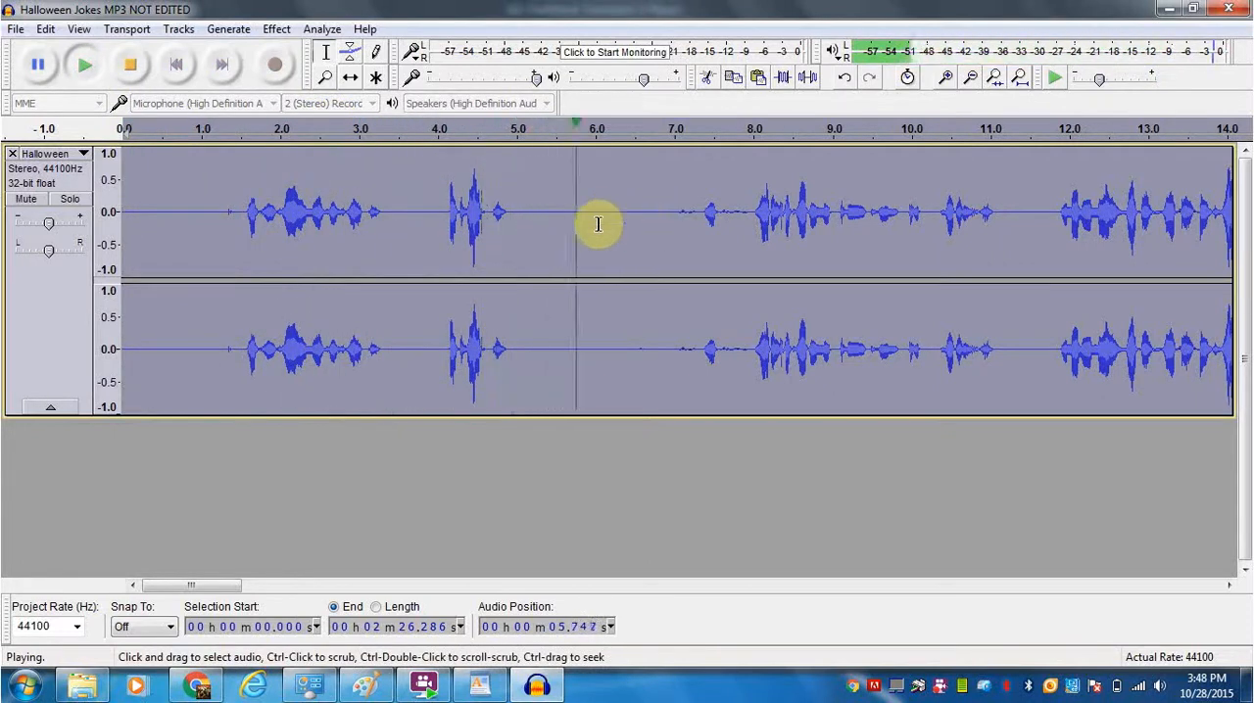
click(130, 67)
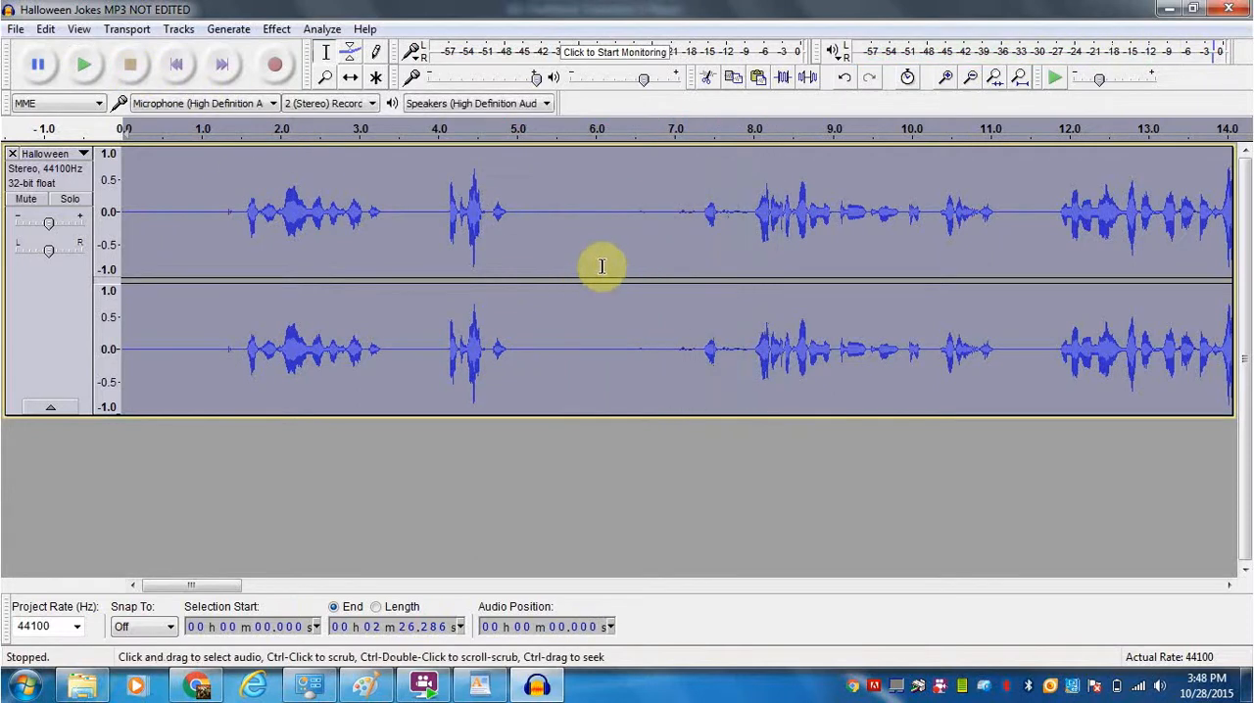
click(568, 218)
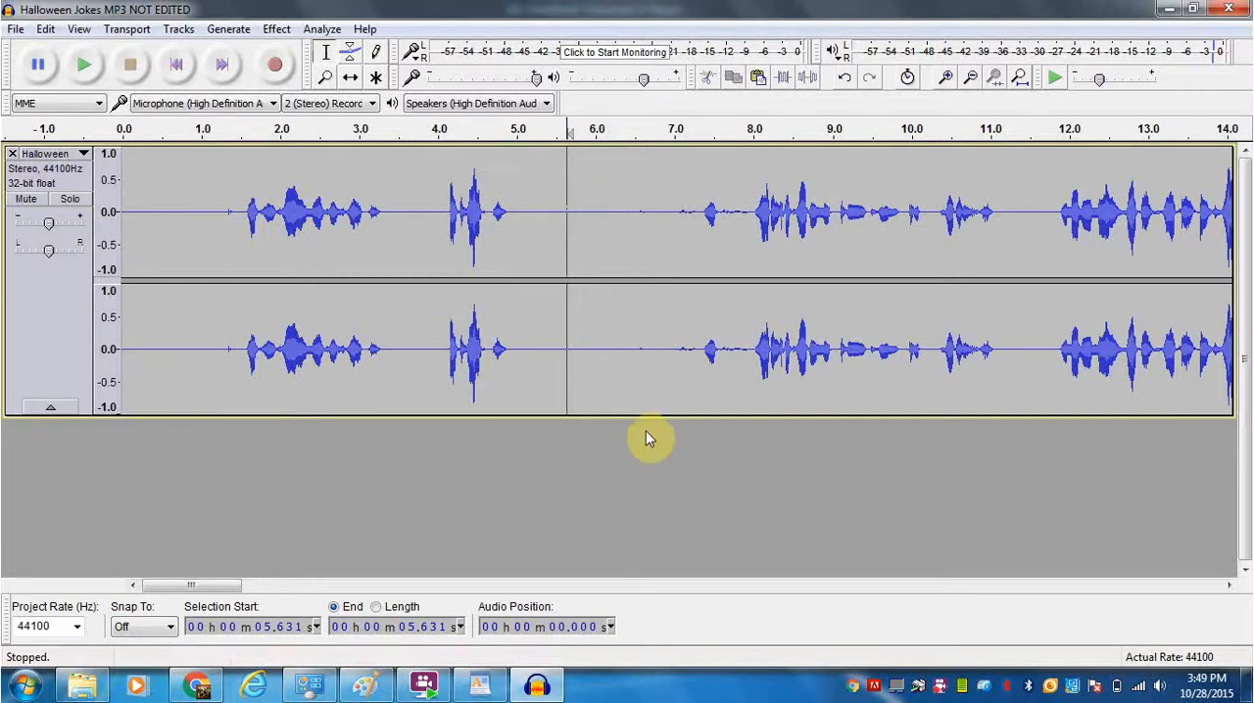
click(423, 685)
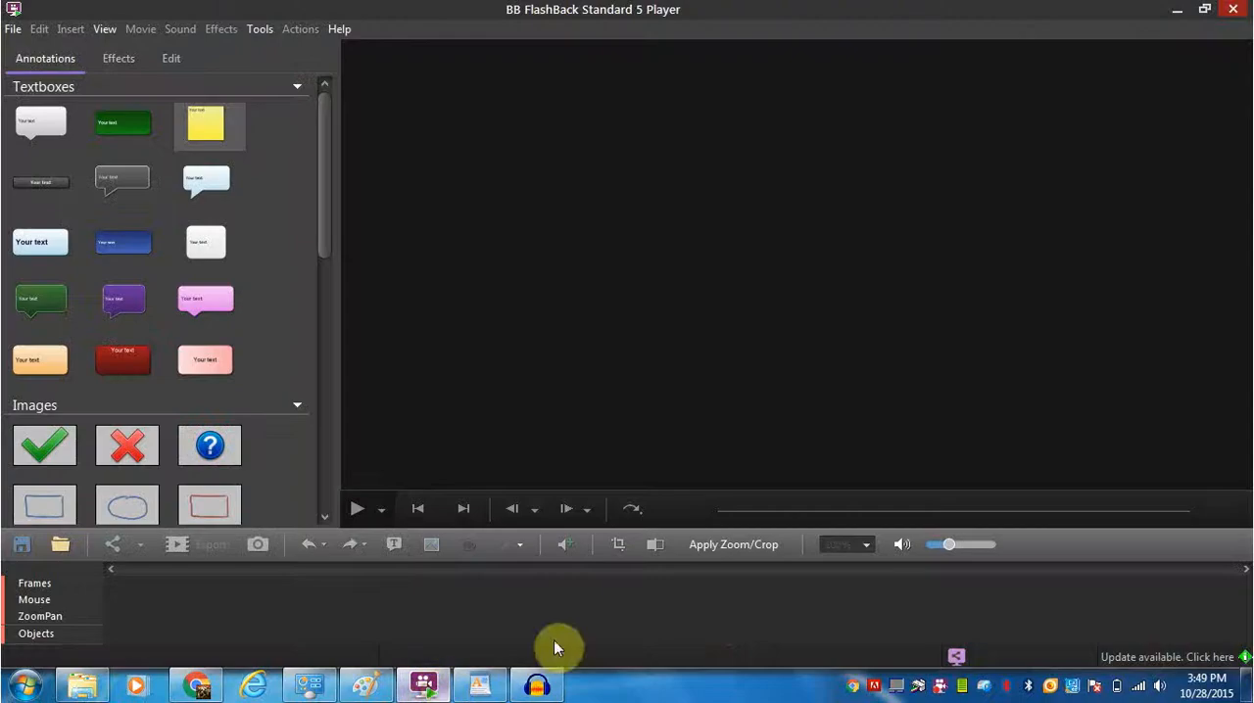
click(945, 690)
right_click(946, 690)
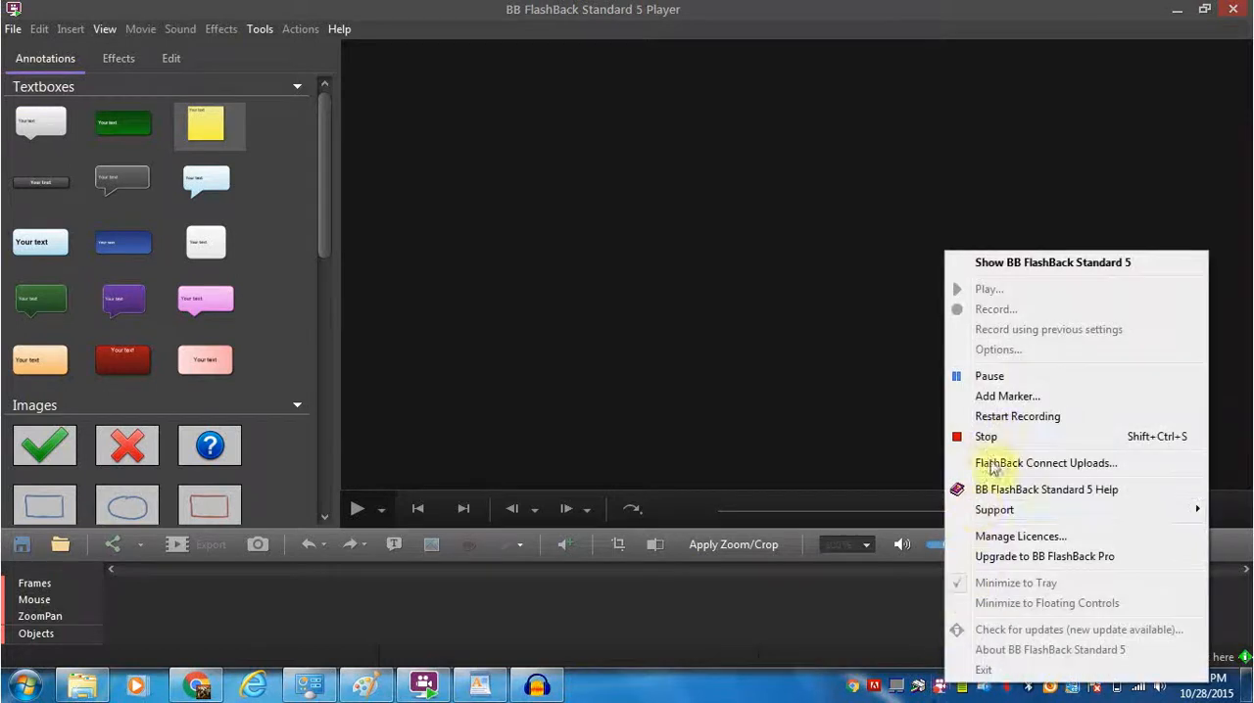